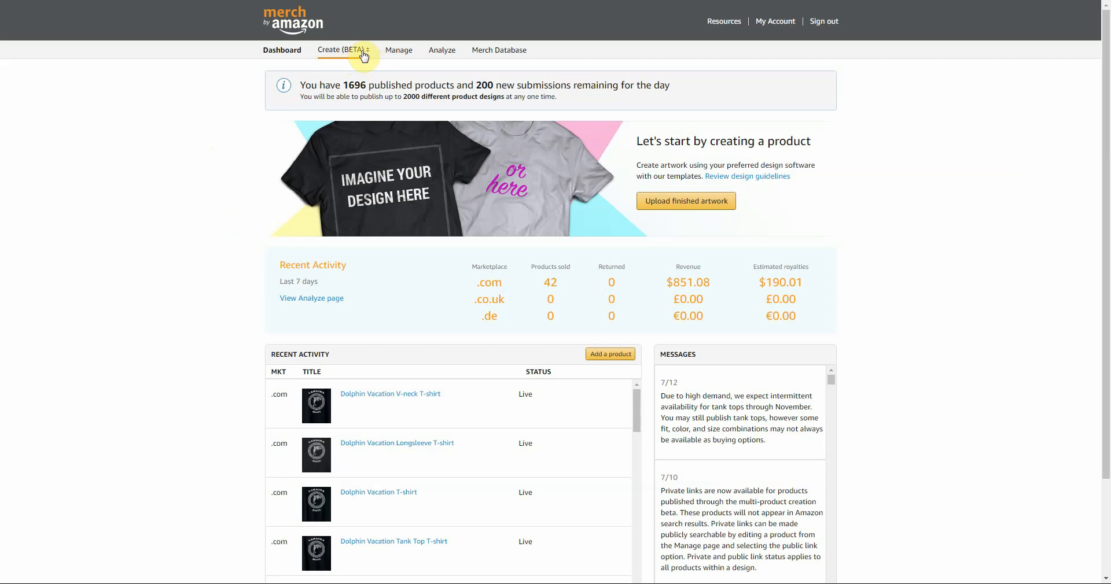
# Start creating multiple products and upload the finished artwork file onto the standard t-shirt
pyautogui.click(363, 53)
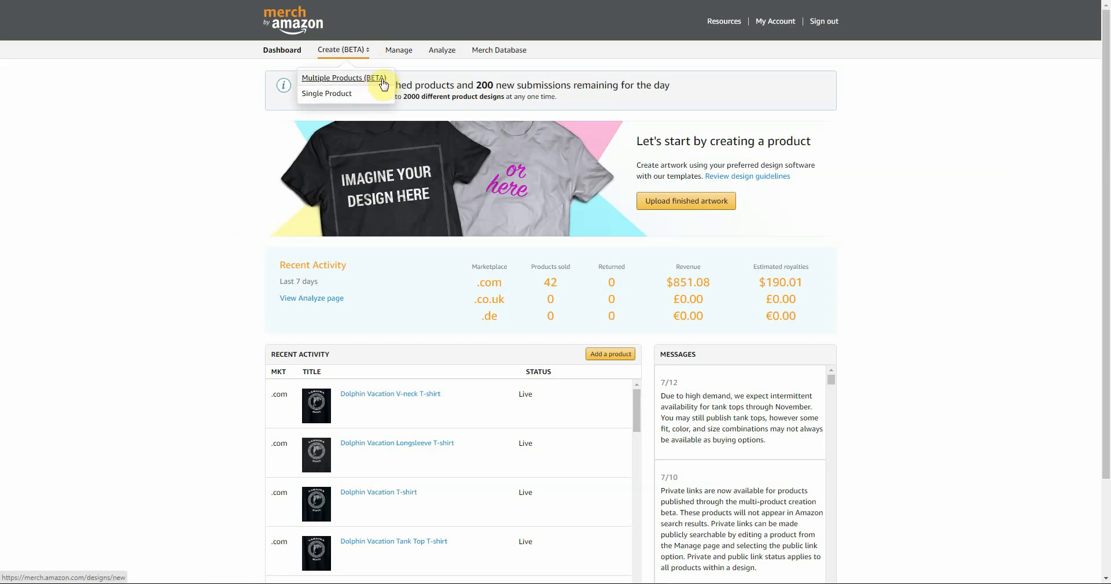
pyautogui.click(344, 82)
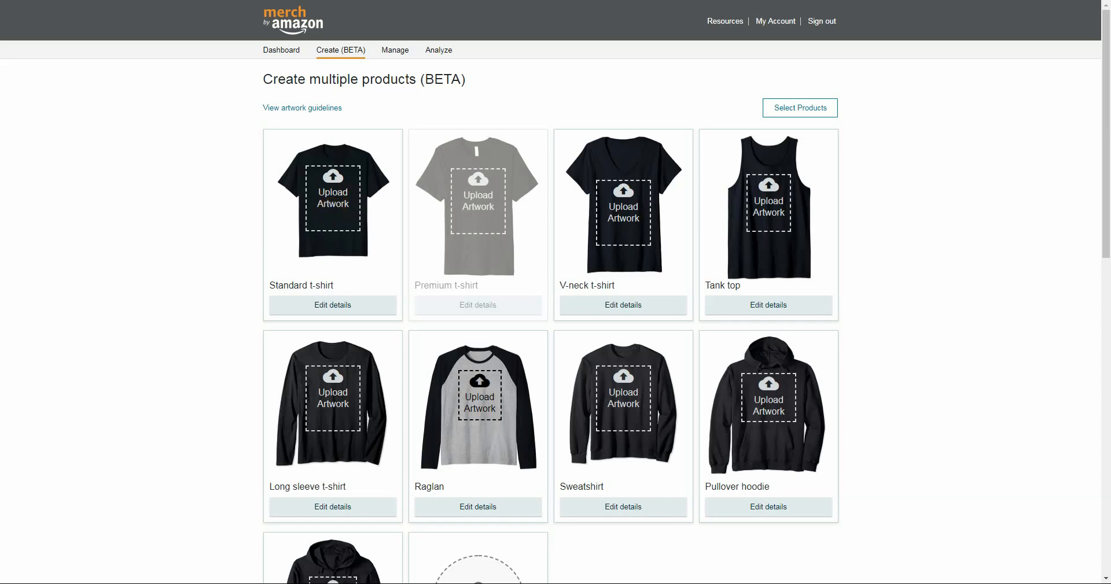
pyautogui.moveTo(0, 214); pyautogui.dragTo(335, 220)
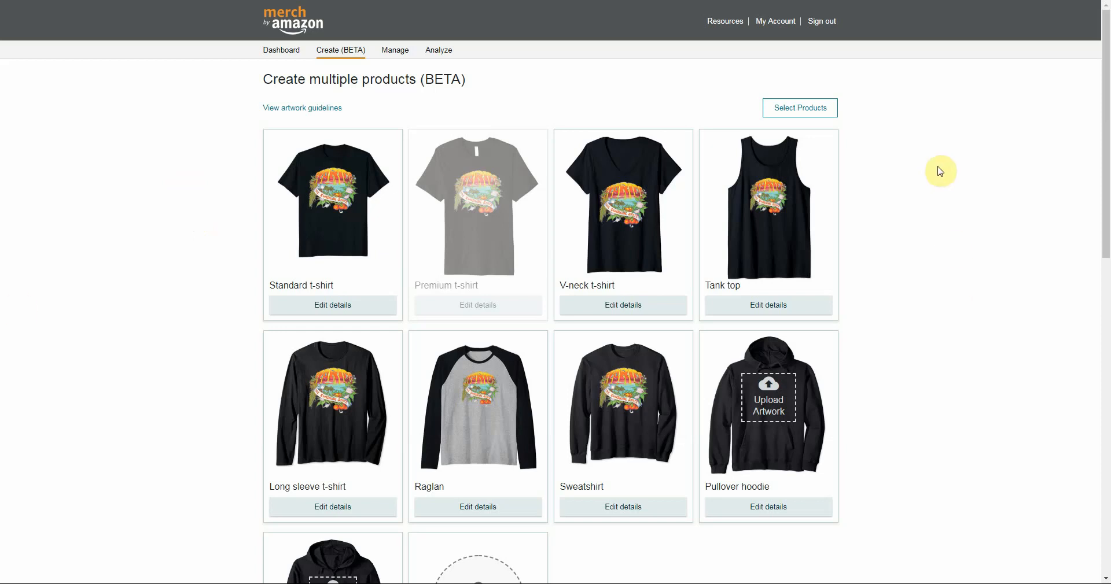
# Exclude the V-neck, Raglan, both hoodies, PopSockets grip and the standard t-shirt's .co.uk and .de marketplaces from the selected products
pyautogui.click(784, 109)
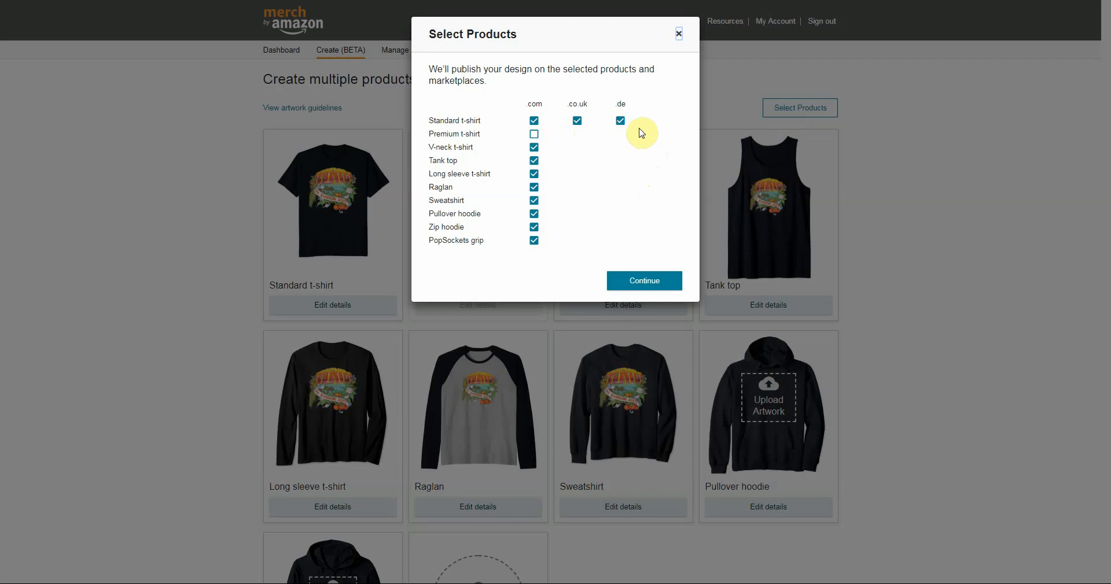
pyautogui.click(535, 149)
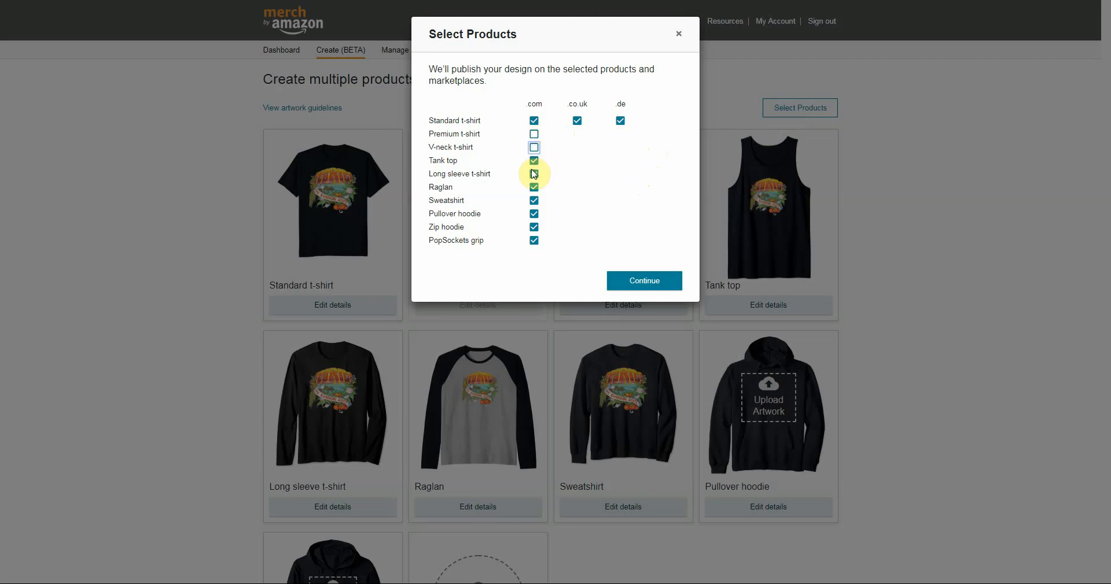
pyautogui.click(534, 188)
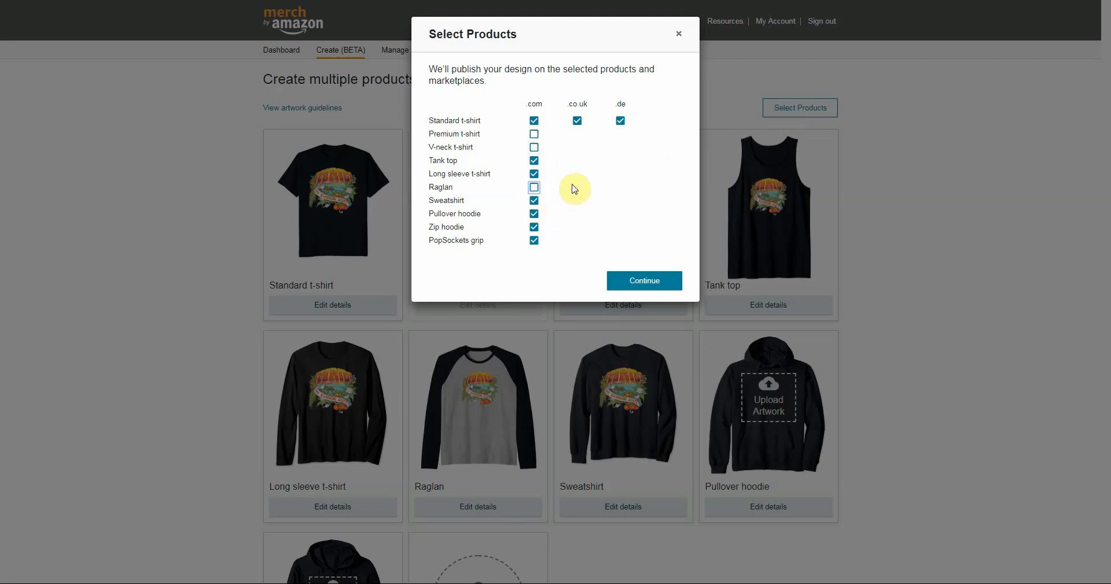
pyautogui.click(620, 124)
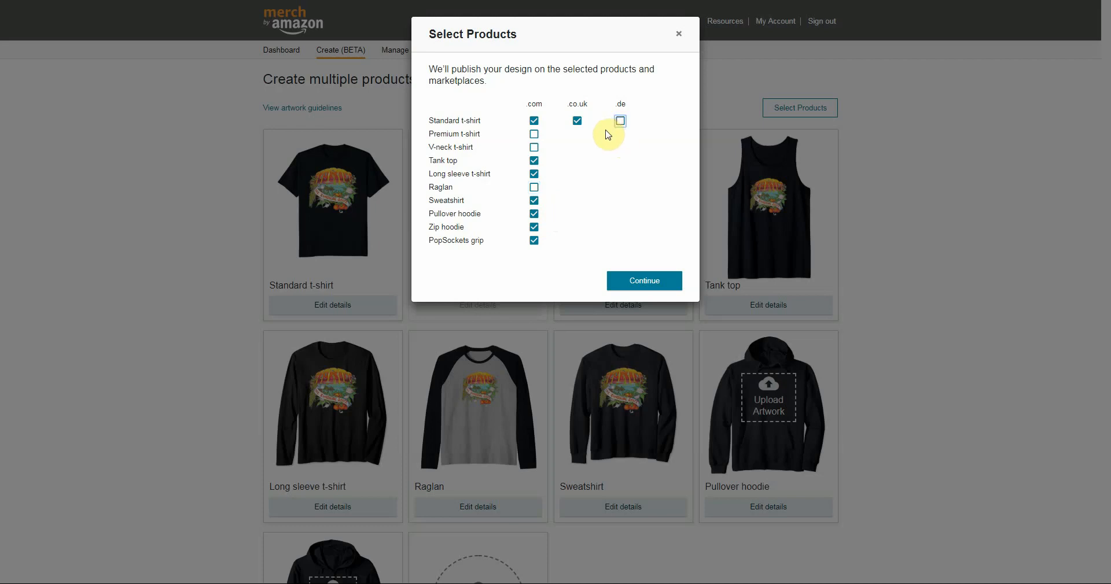
pyautogui.click(579, 126)
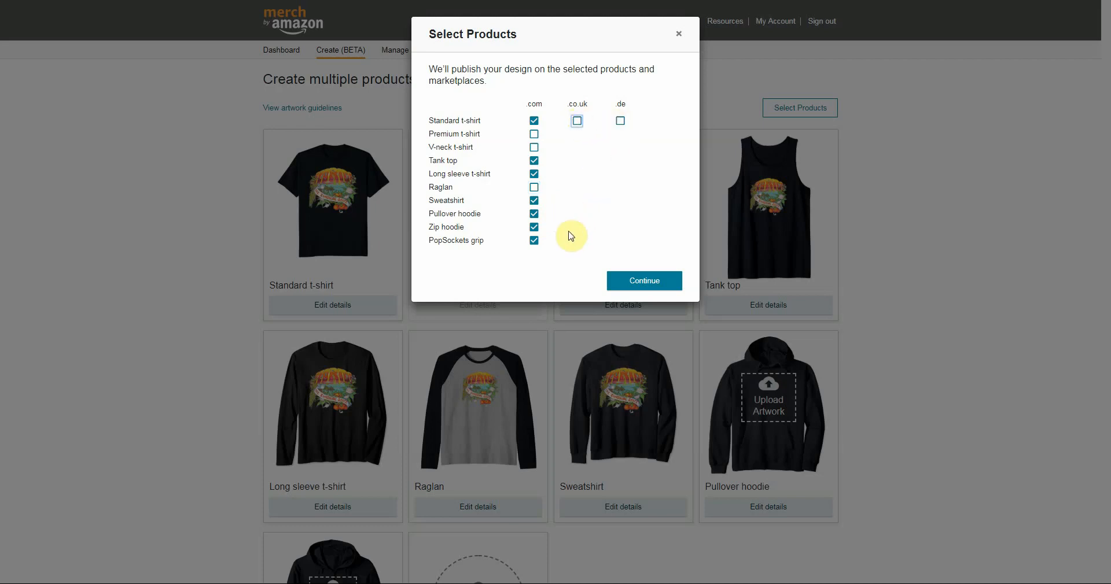
pyautogui.click(535, 242)
pyautogui.click(534, 214)
pyautogui.click(534, 228)
pyautogui.click(628, 280)
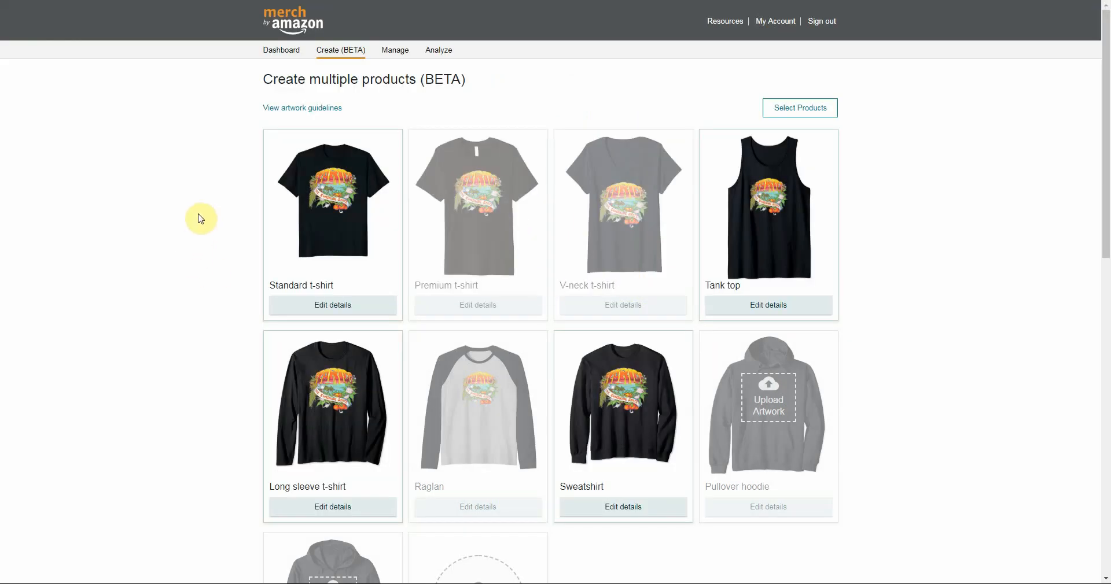
# Look over the product cards and the product details section of the multiple-product page
pyautogui.scroll(-1, 199, 208)
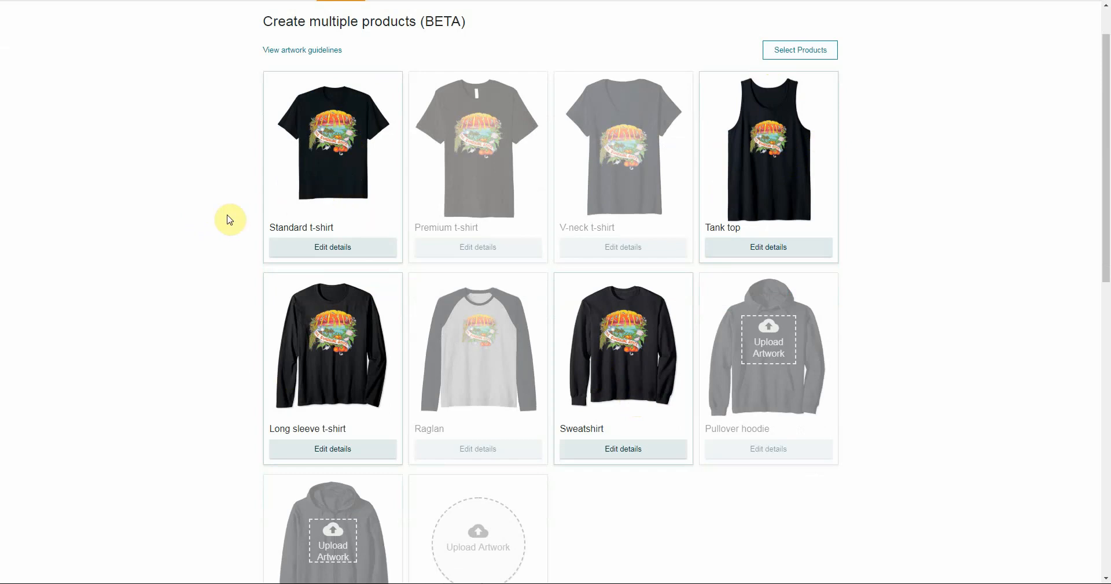
pyautogui.scroll(-1, 228, 218)
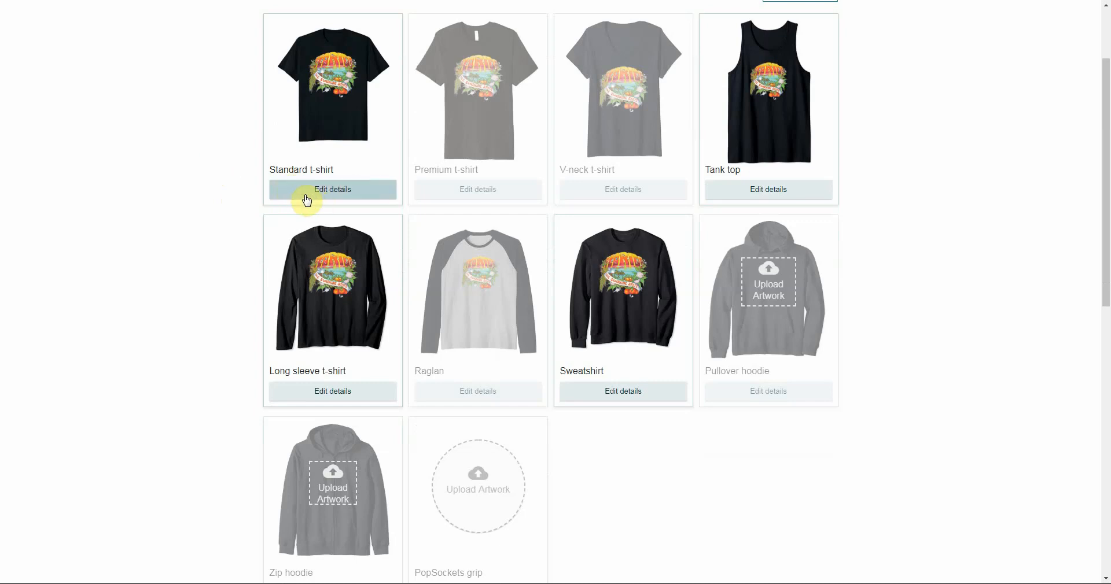
pyautogui.scroll(-2, 650, 440)
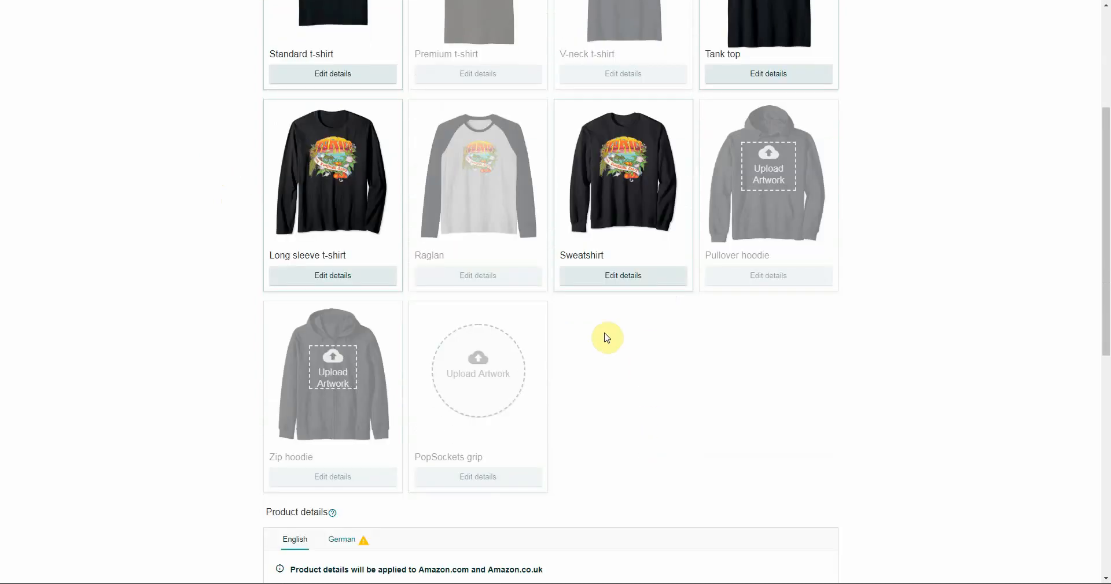
pyautogui.scroll(-6, 606, 338)
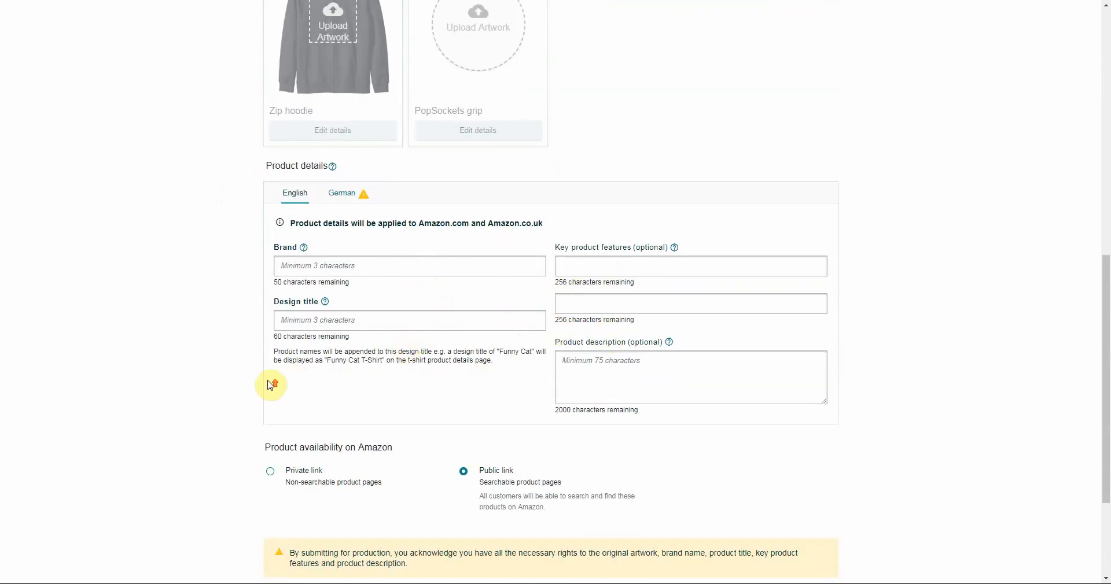
pyautogui.scroll(3, 272, 385)
pyautogui.scroll(3, 244, 385)
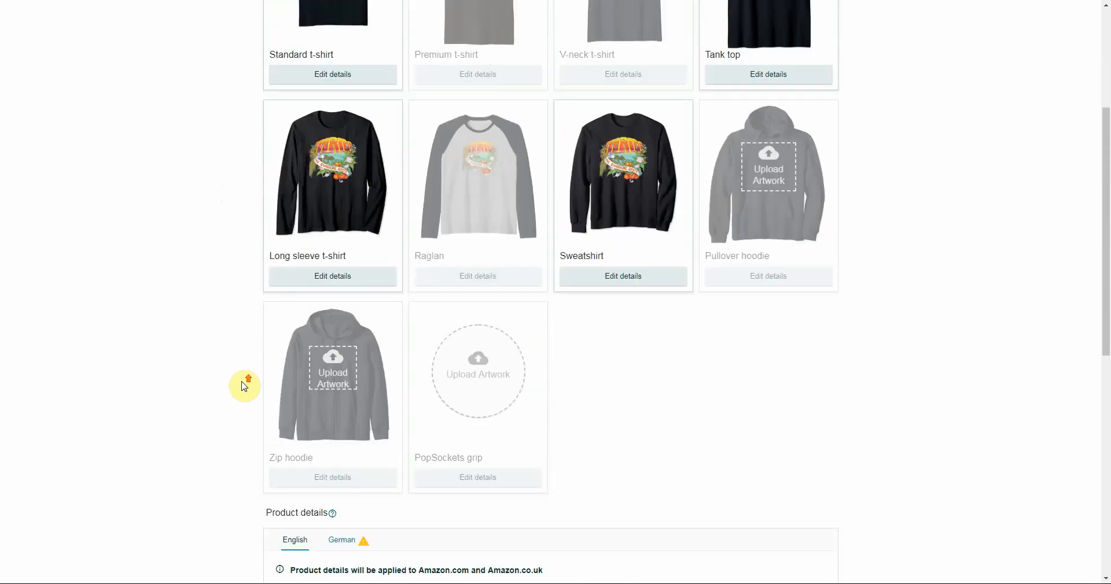
pyautogui.scroll(3, 243, 385)
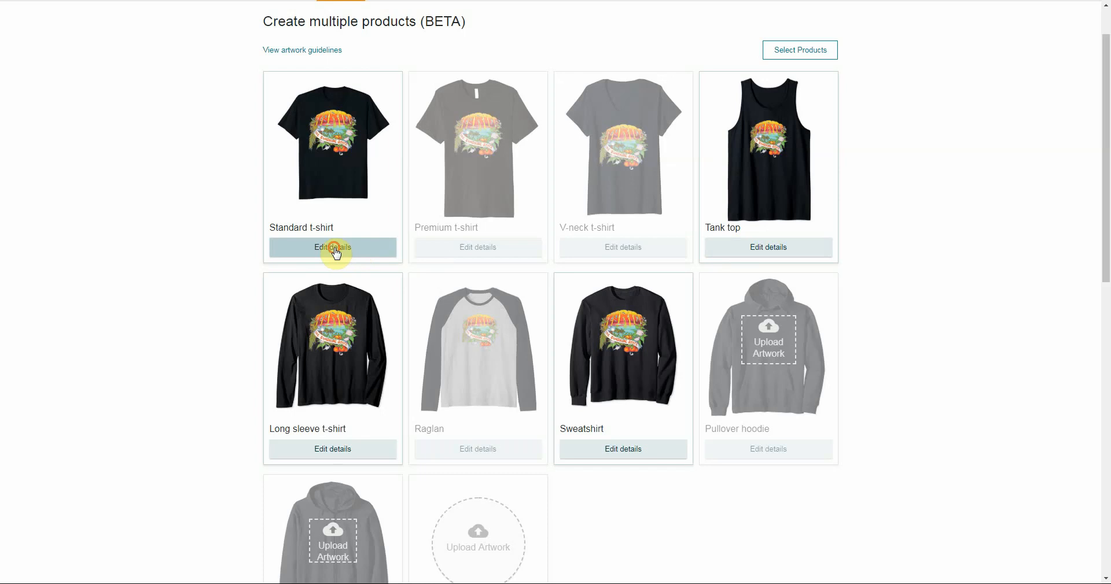
# Open the standard t-shirt's details and check its back and front product views
pyautogui.click(334, 249)
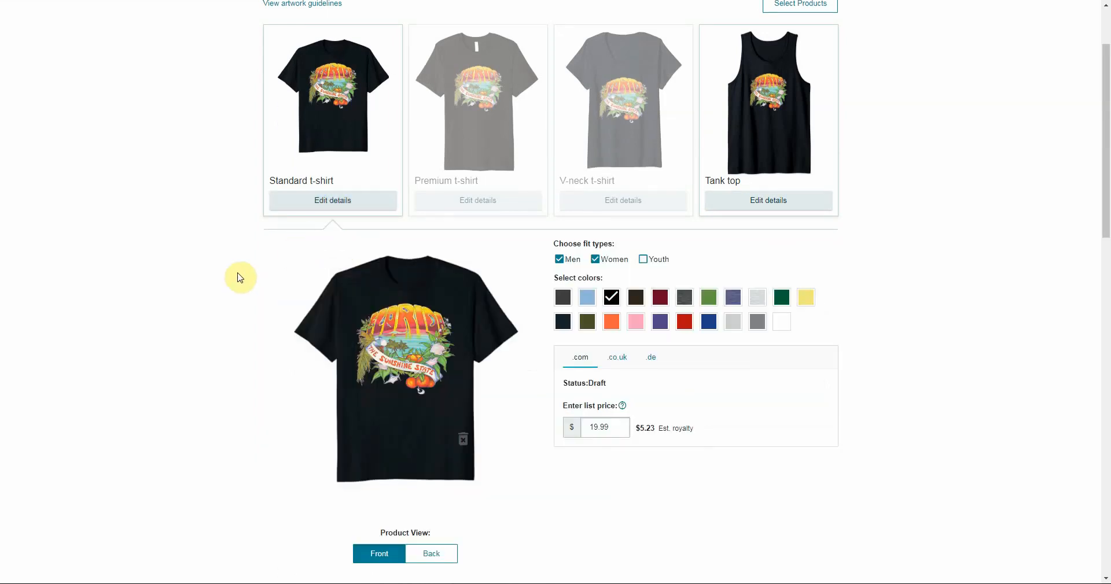
pyautogui.scroll(-2, 221, 264)
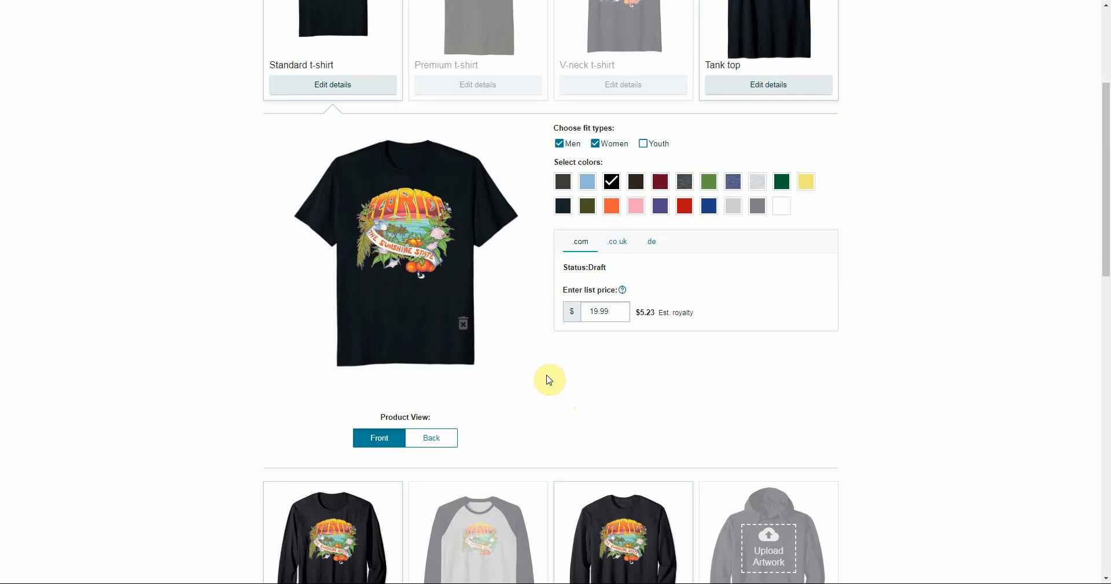
pyautogui.click(435, 445)
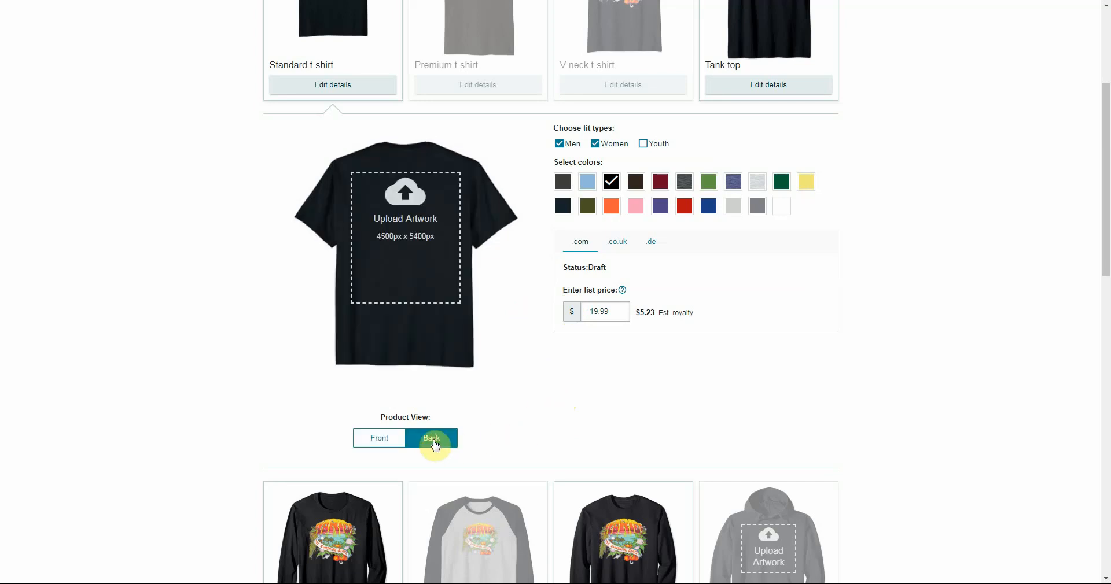
pyautogui.click(385, 442)
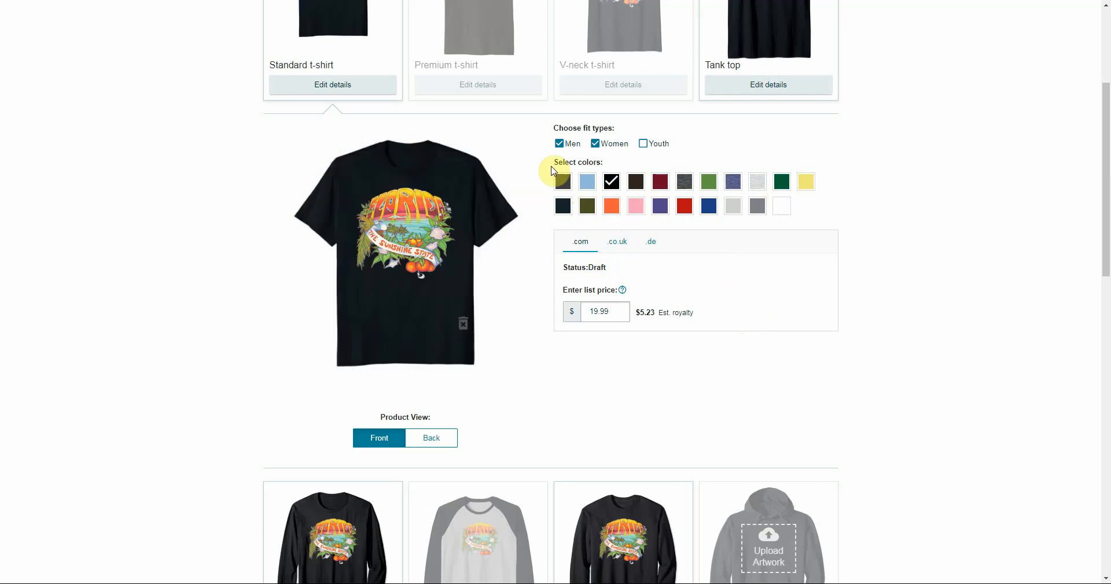
# Add brown, dark red, light green, Heather Blue, light grey and orange to the standard t-shirt's colors
pyautogui.click(636, 181)
pyautogui.click(660, 181)
pyautogui.click(715, 183)
pyautogui.click(733, 183)
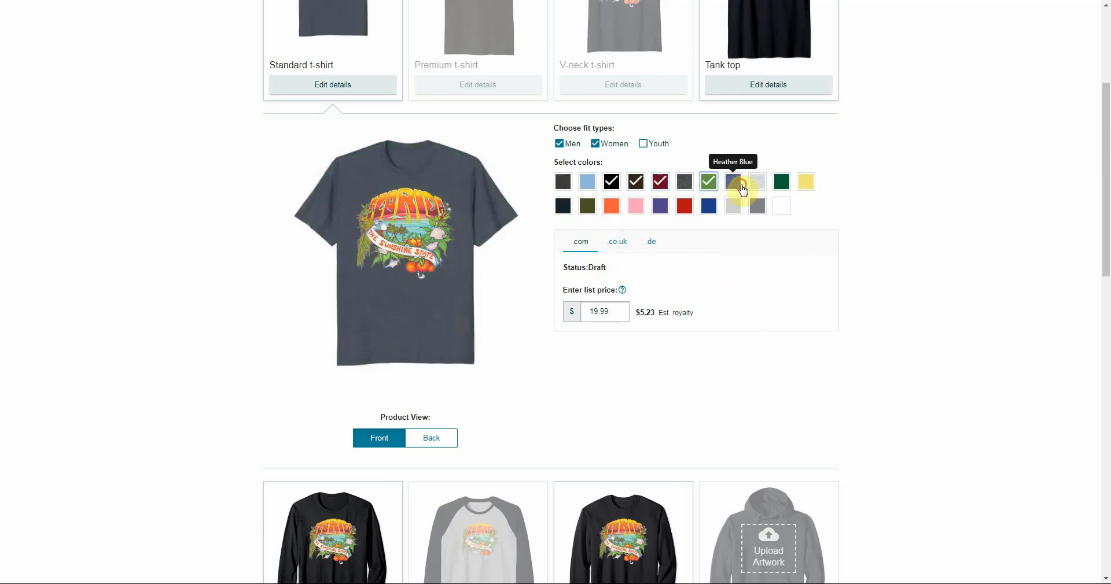
pyautogui.click(759, 184)
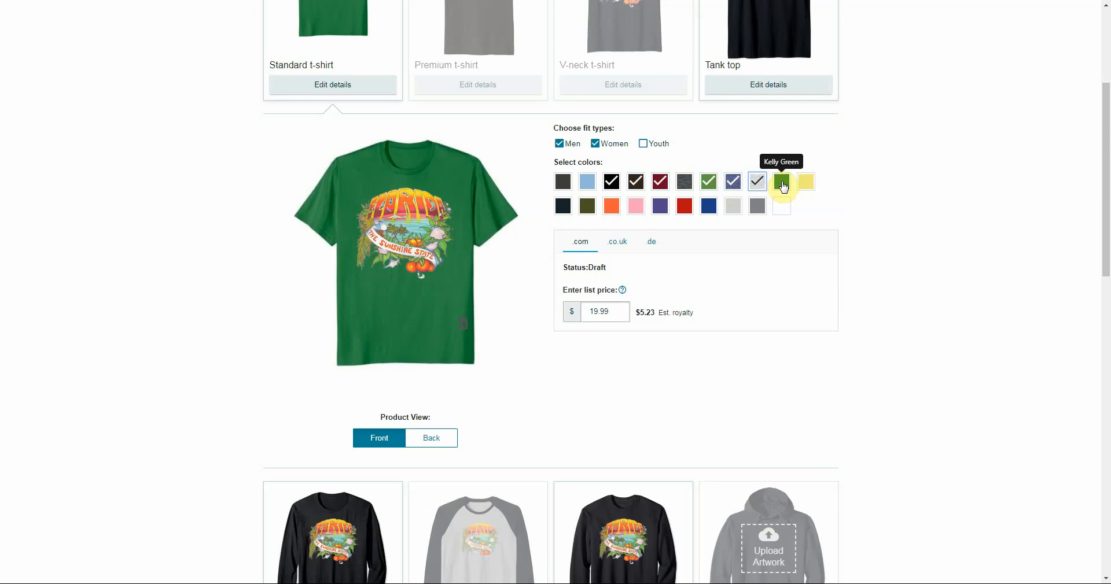
pyautogui.click(611, 207)
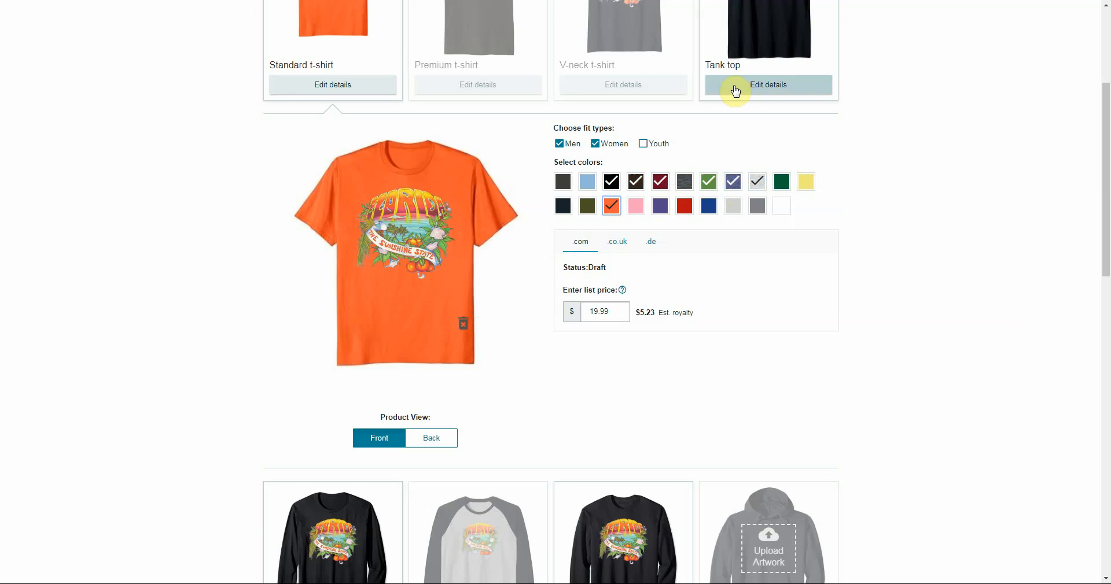
# Set the standard t-shirt's .com list price to $21.99
pyautogui.click(605, 313)
pyautogui.press('BackSpace')
pyautogui.press('BackSpace')
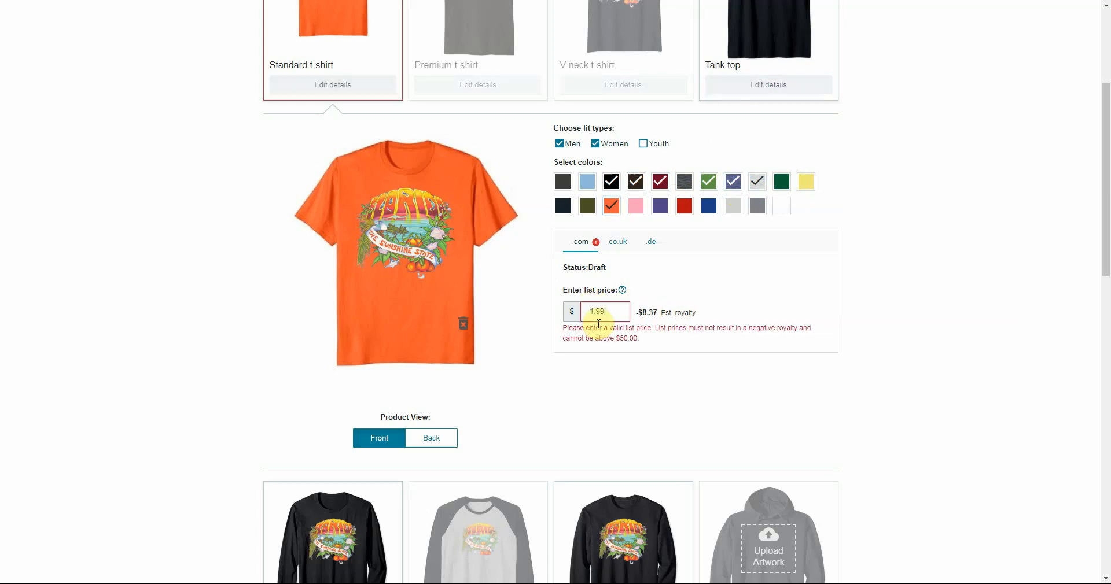
pyautogui.click(595, 312)
pyautogui.press('BackSpace')
pyautogui.press('BackSpace')
pyautogui.write('21.')
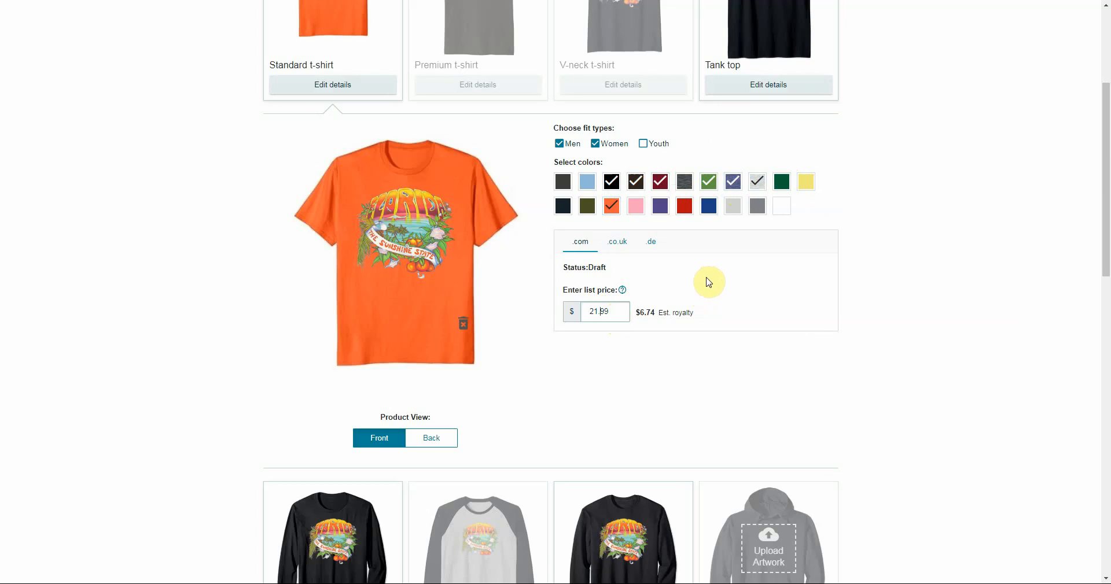
# Open the tank top's details and examine the listing's brand, title, key features, description and availability options
pyautogui.click(751, 88)
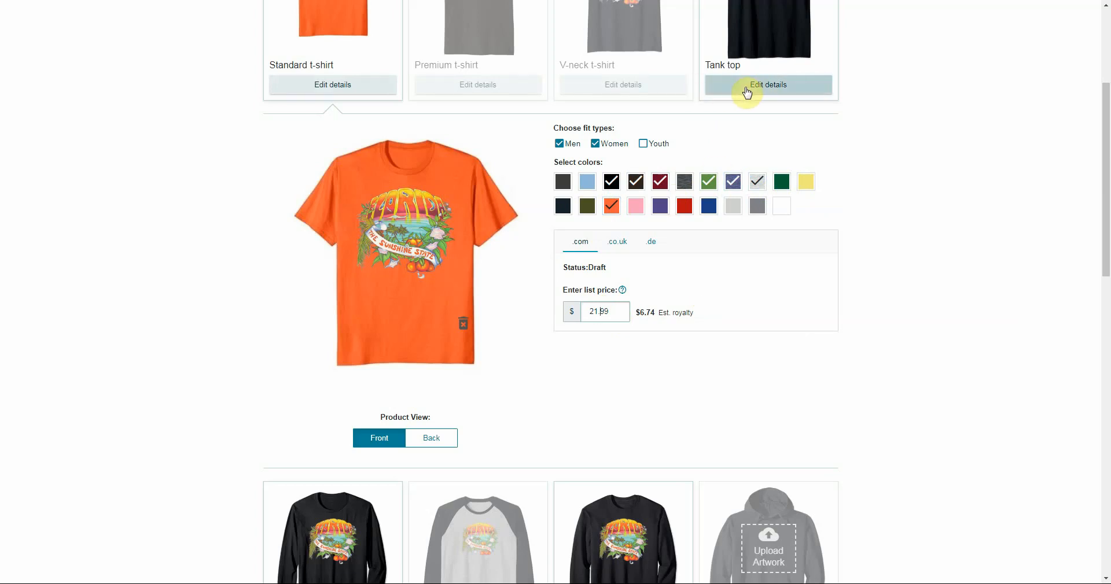
pyautogui.click(747, 90)
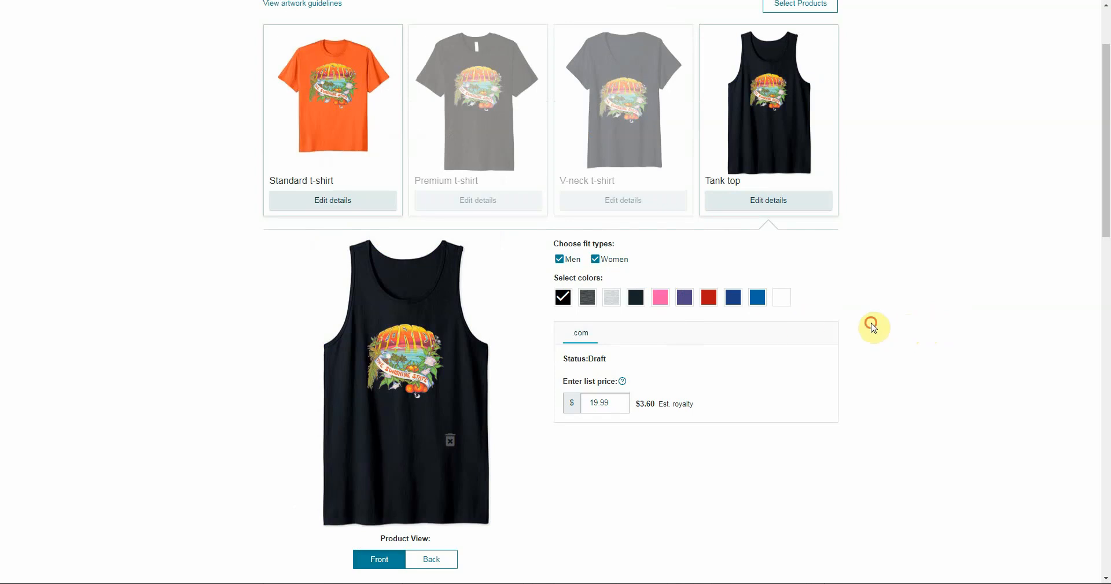
pyautogui.scroll(-6, 873, 328)
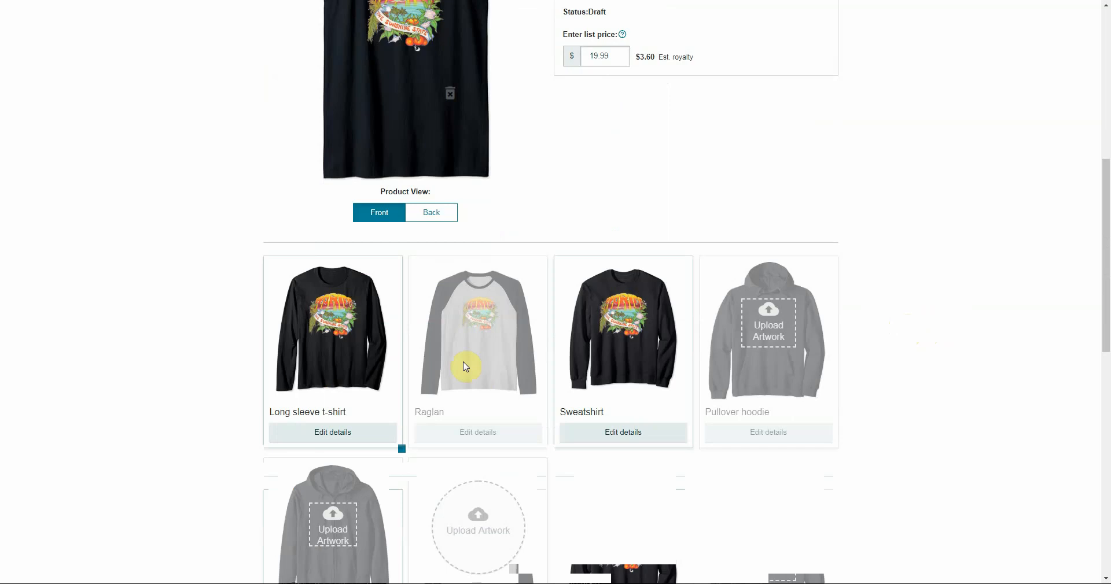
pyautogui.scroll(-4, 274, 346)
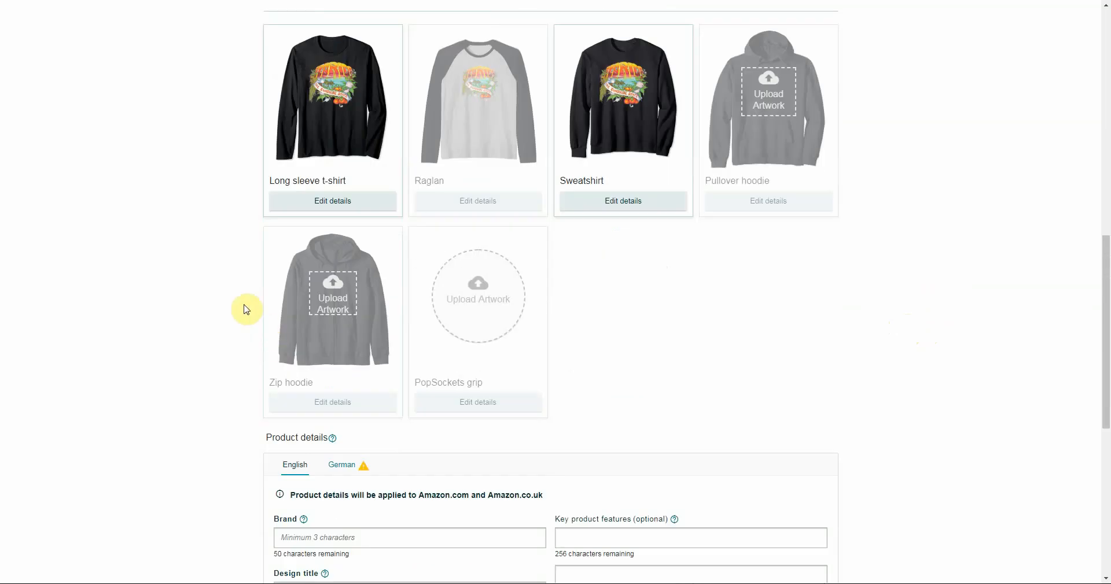
pyautogui.scroll(1, 245, 310)
pyautogui.scroll(-2, 246, 310)
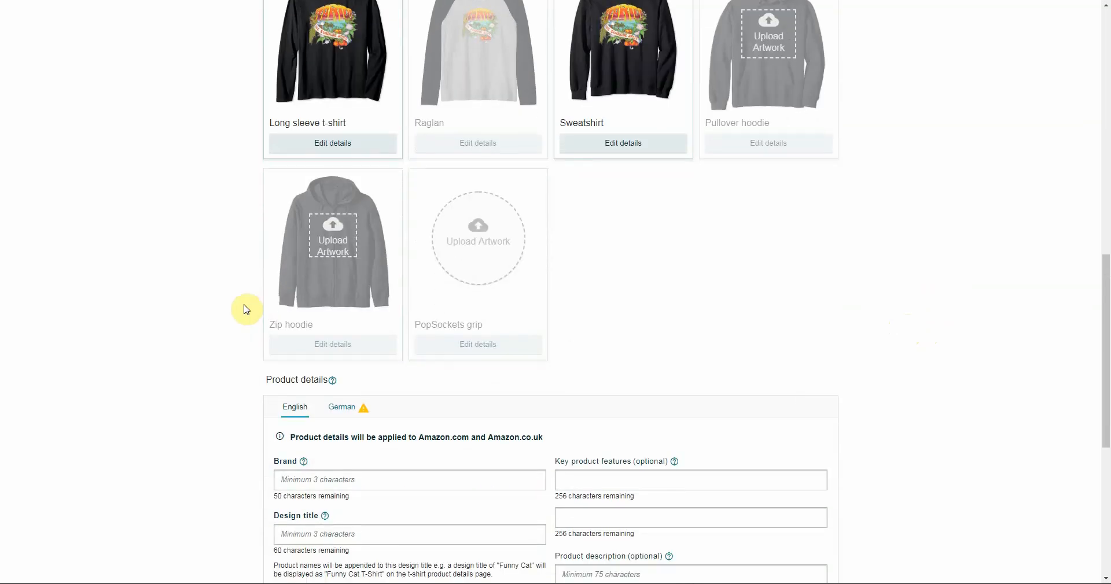
pyautogui.scroll(-2, 249, 324)
pyautogui.scroll(-1, 250, 345)
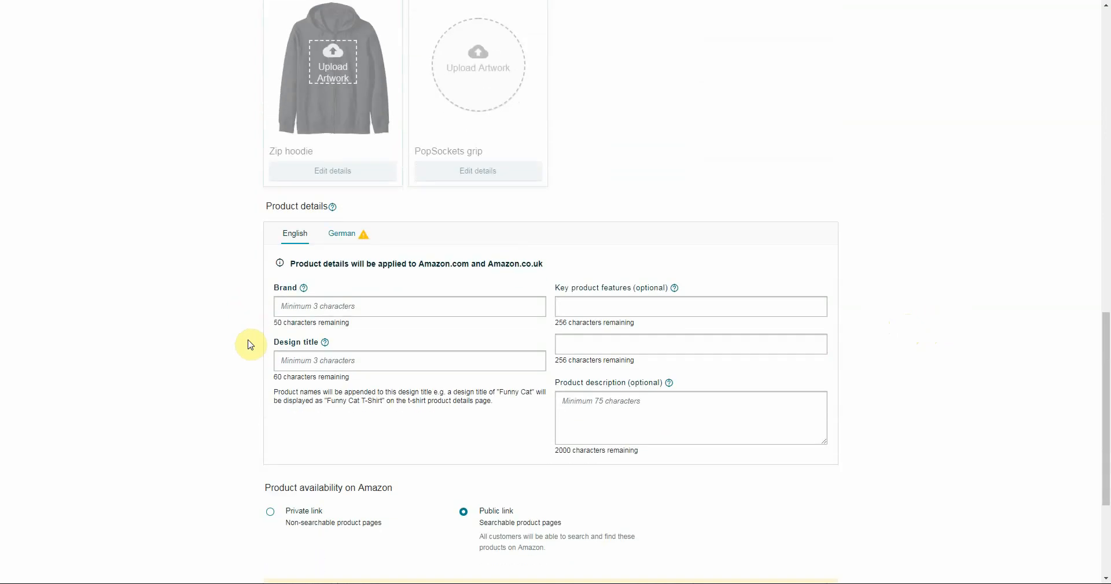
pyautogui.scroll(-1, 249, 344)
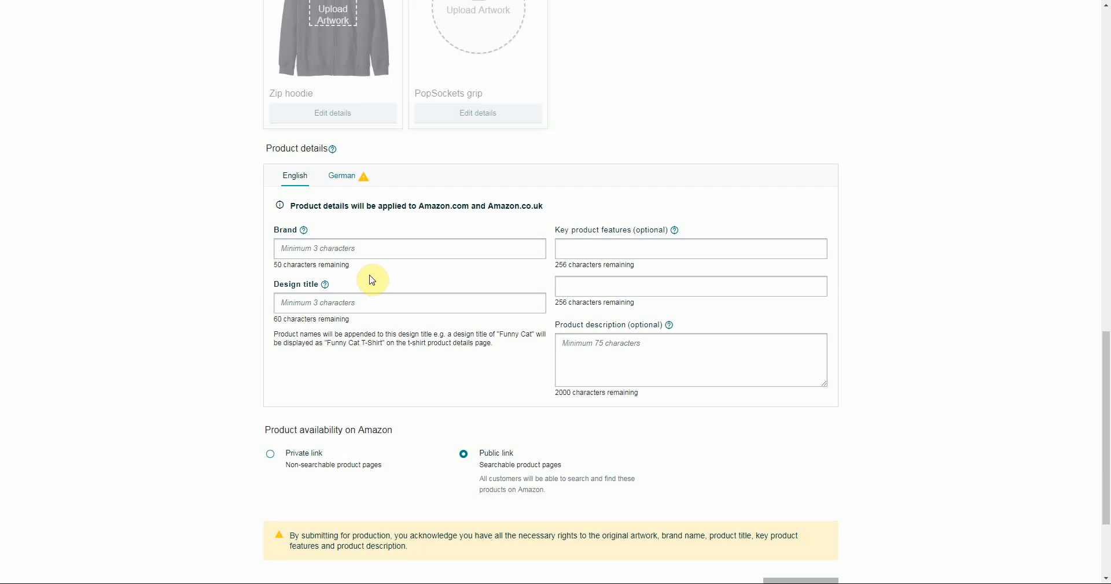
pyautogui.scroll(-1, 371, 277)
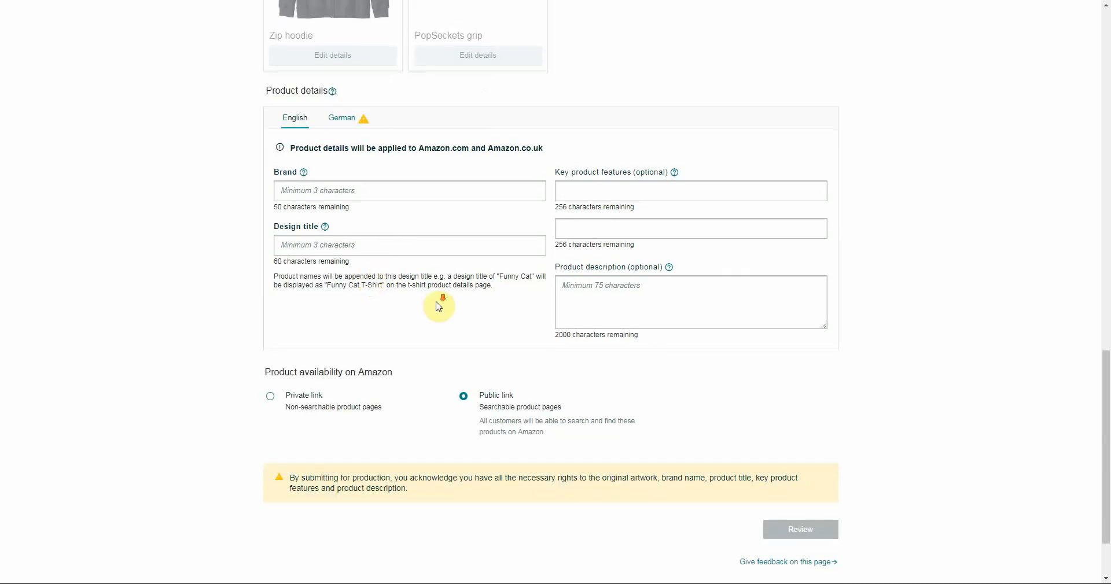
pyautogui.scroll(-1, 436, 303)
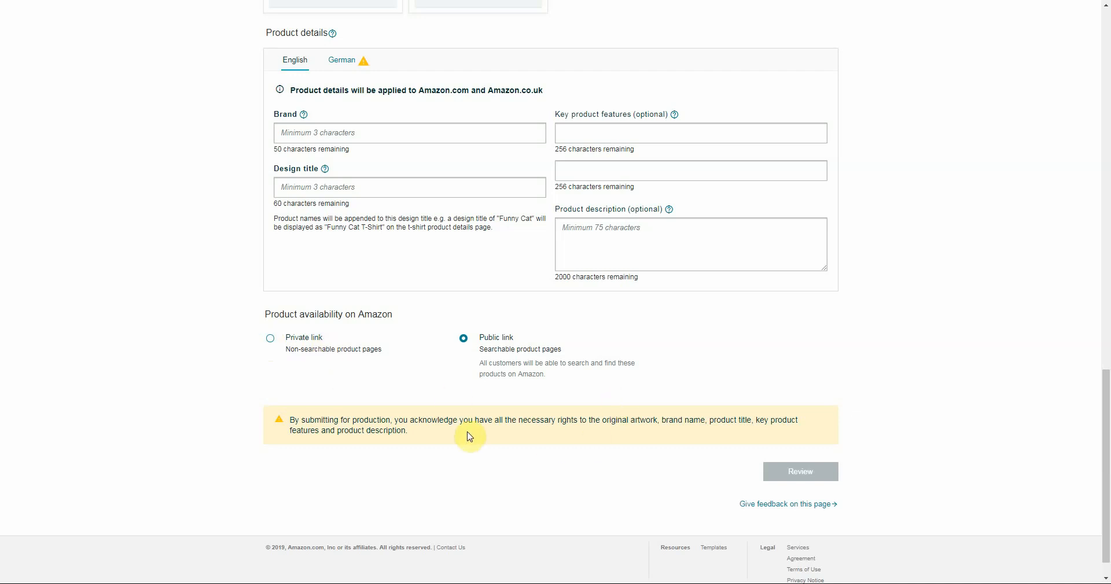
pyautogui.scroll(2, 460, 451)
pyautogui.scroll(8, 415, 475)
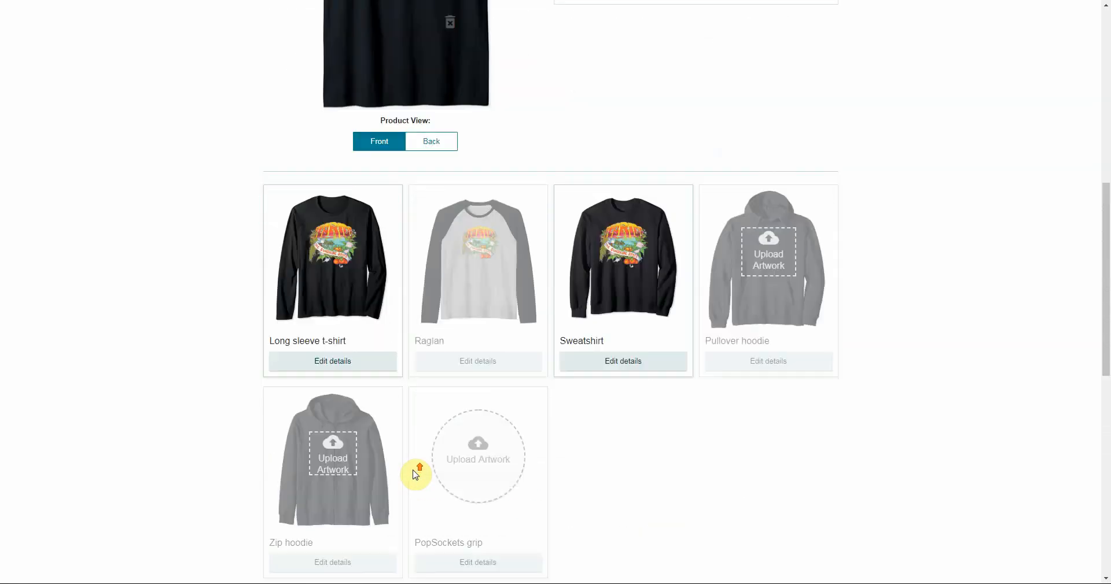
pyautogui.scroll(8, 232, 393)
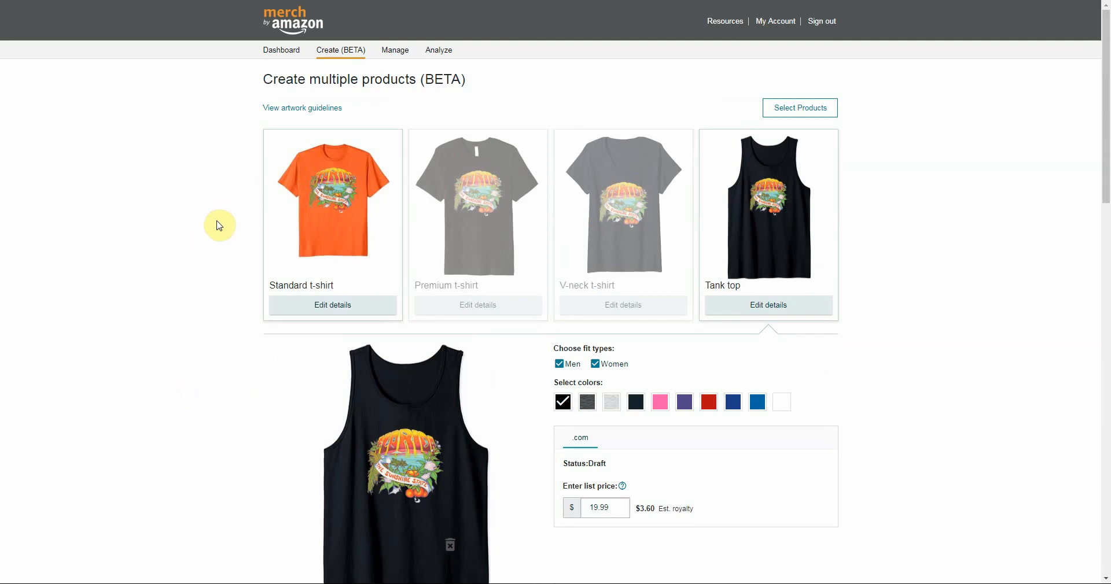
# Examine the tank top's fit, color and price options and compare the enabled and disabled product types across the listing
pyautogui.scroll(-3, 219, 224)
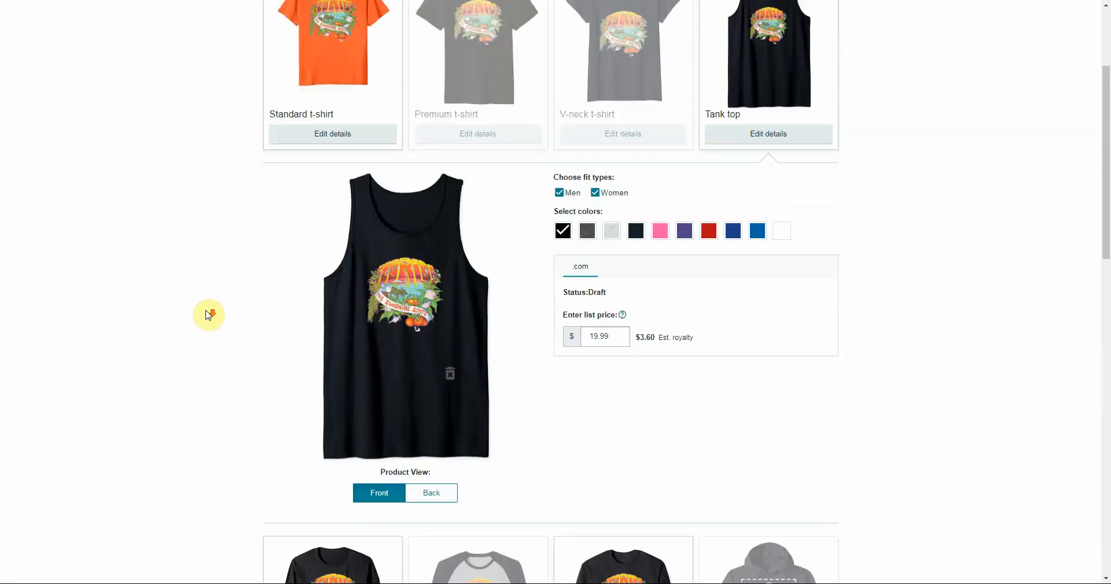
pyautogui.scroll(-2, 209, 314)
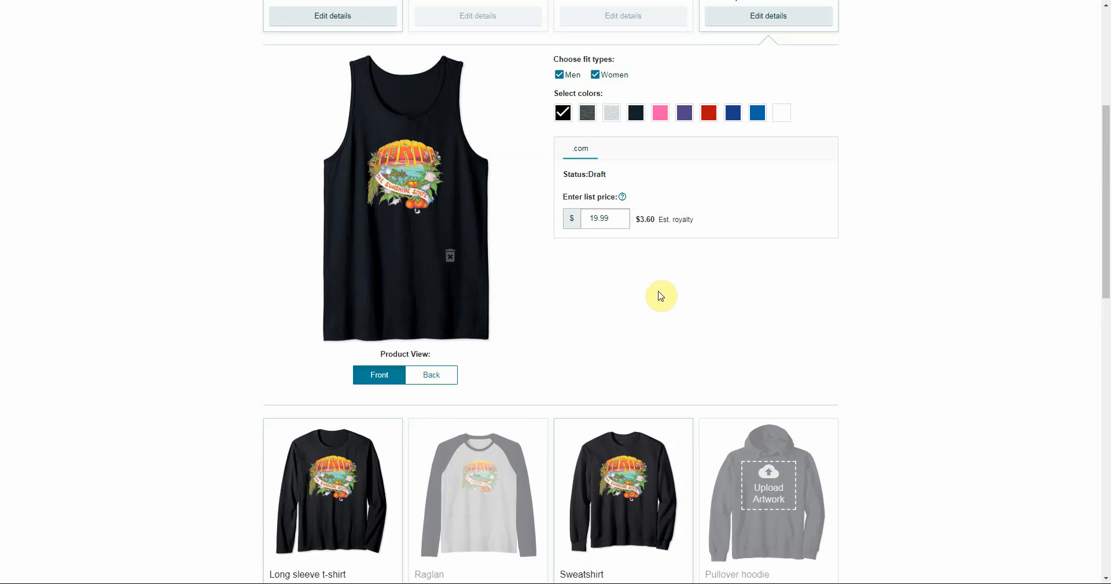
pyautogui.scroll(4, 661, 297)
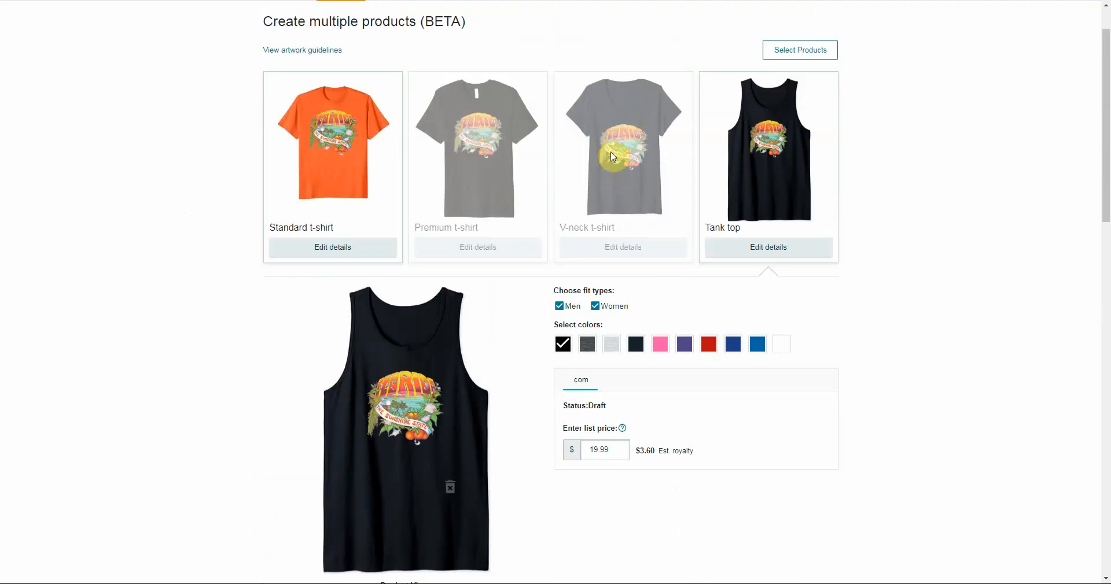
pyautogui.scroll(-6, 258, 334)
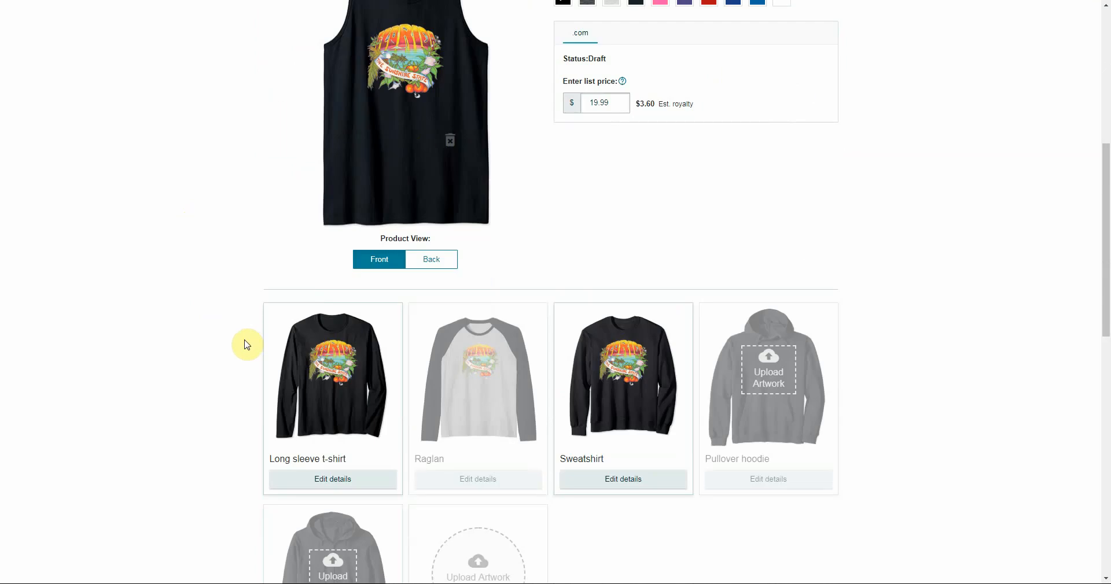
pyautogui.scroll(-2, 247, 345)
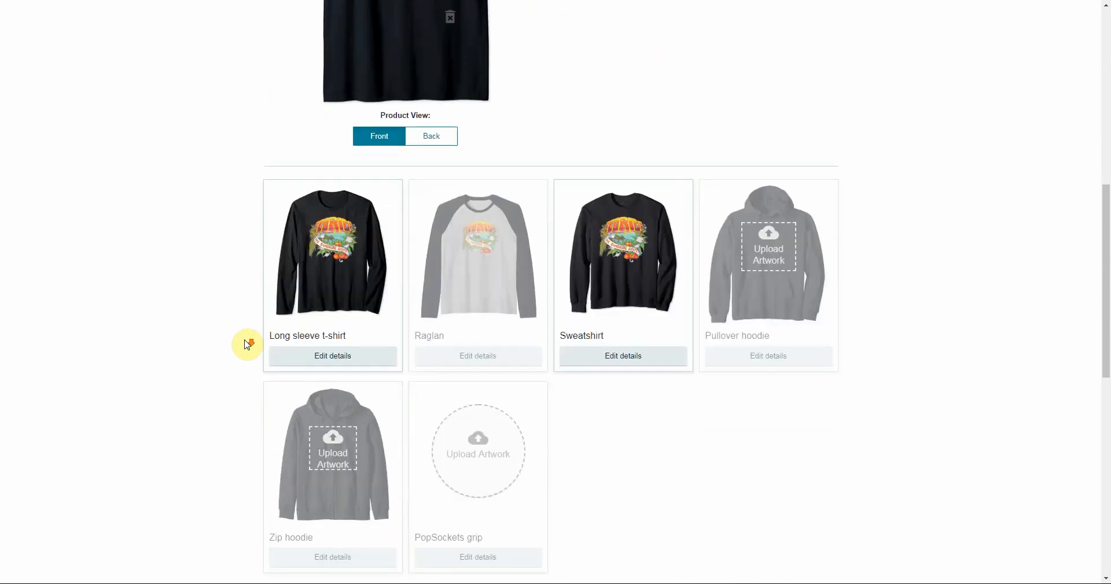
pyautogui.scroll(-1, 248, 345)
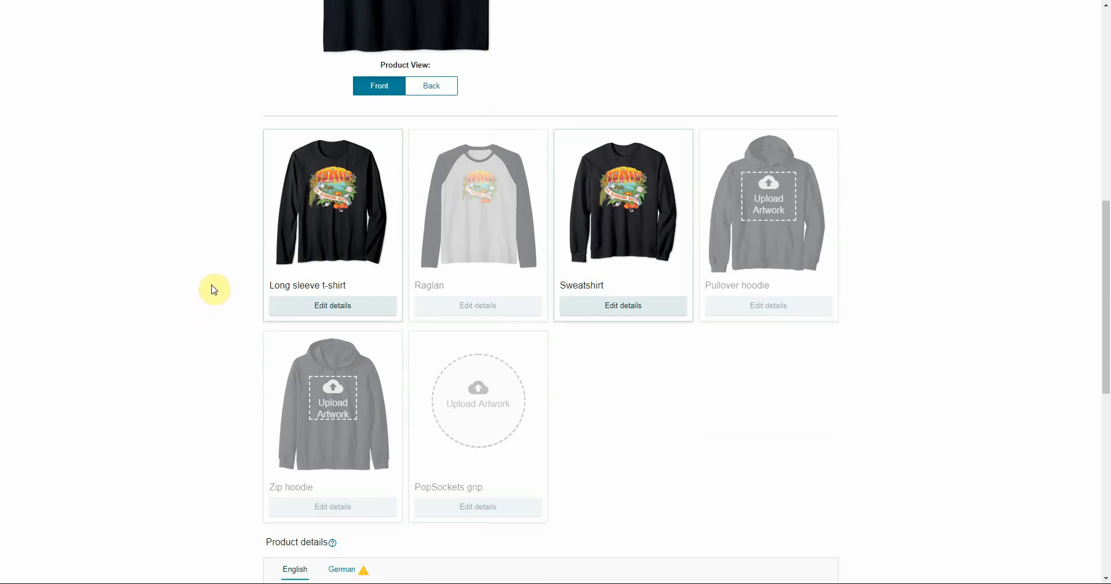
pyautogui.scroll(9, 214, 289)
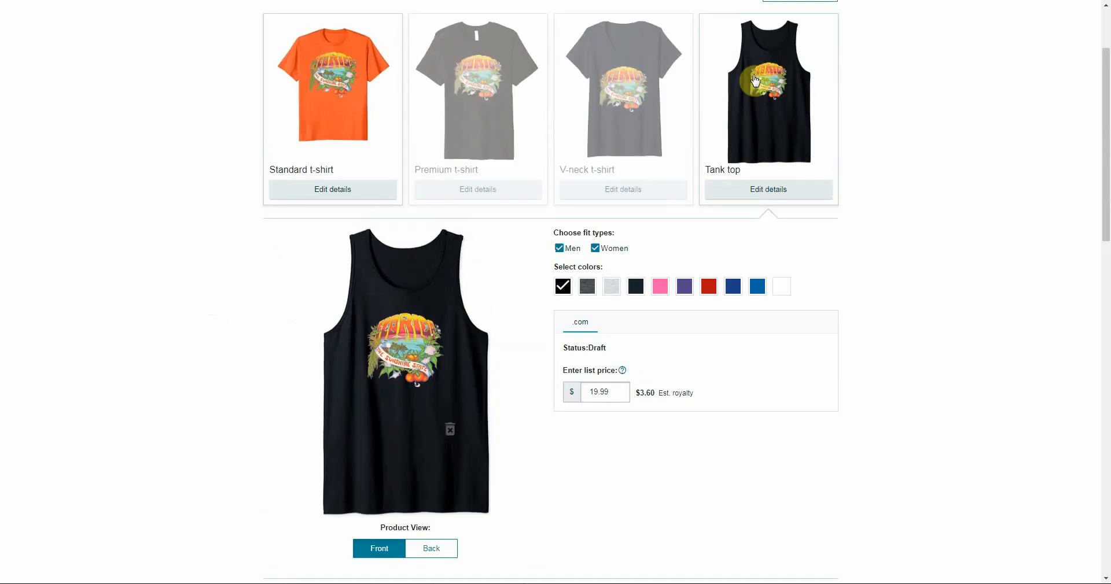
pyautogui.scroll(2, 985, 215)
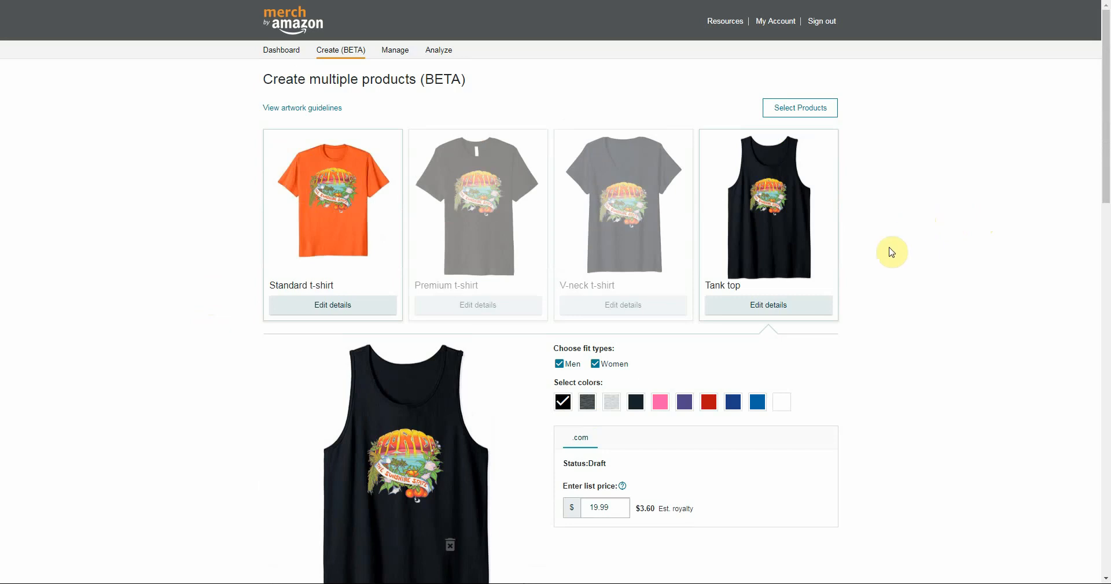
pyautogui.scroll(-3, 890, 264)
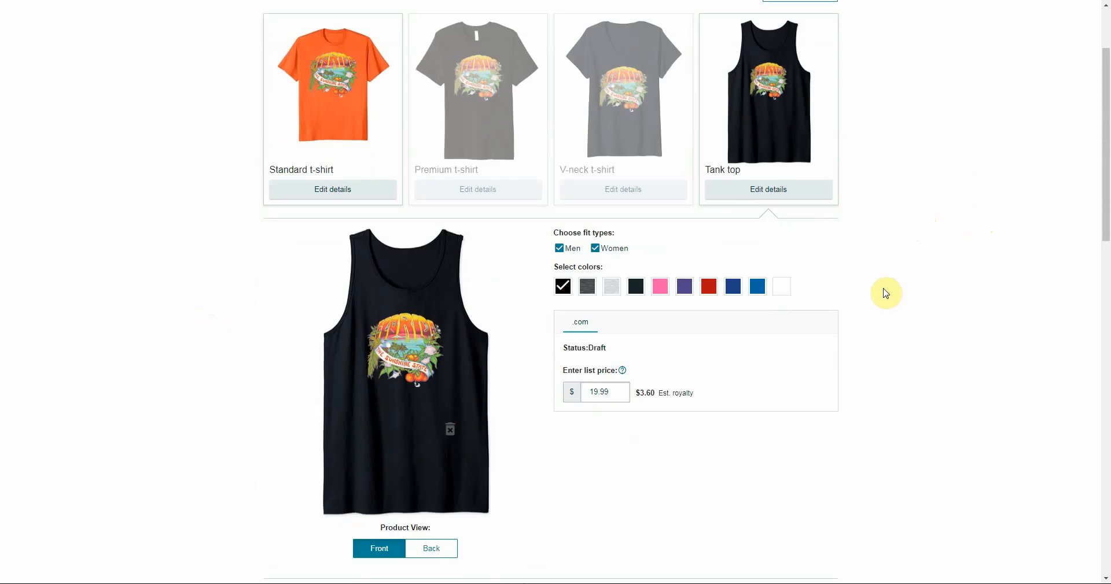